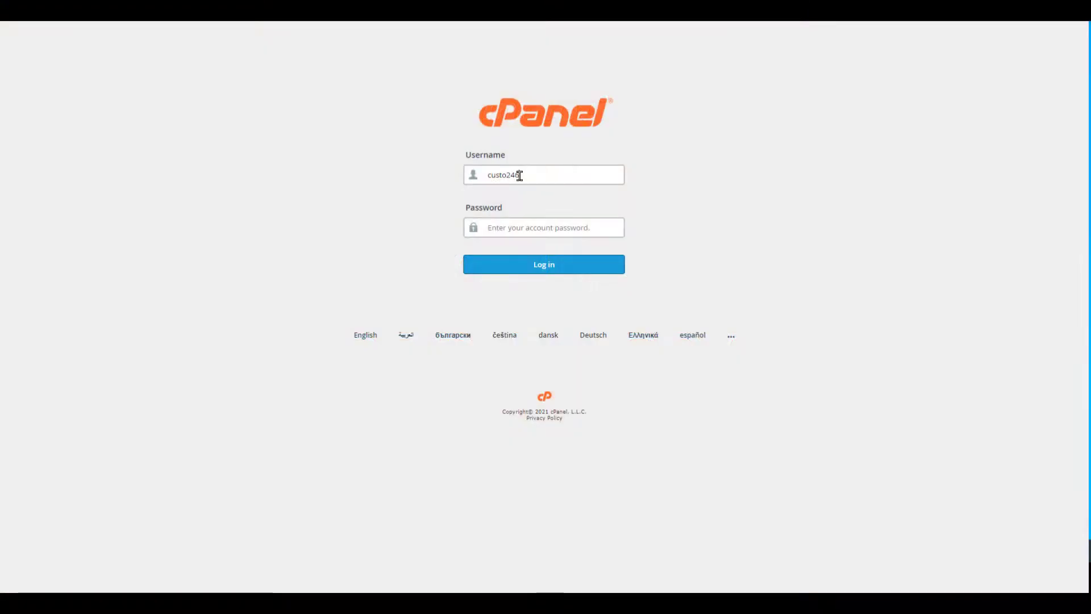
Log in to cPanel with the account username and password
{"action": "key", "text": "Tab"}
{"action": "type", "text": "•••••••"}
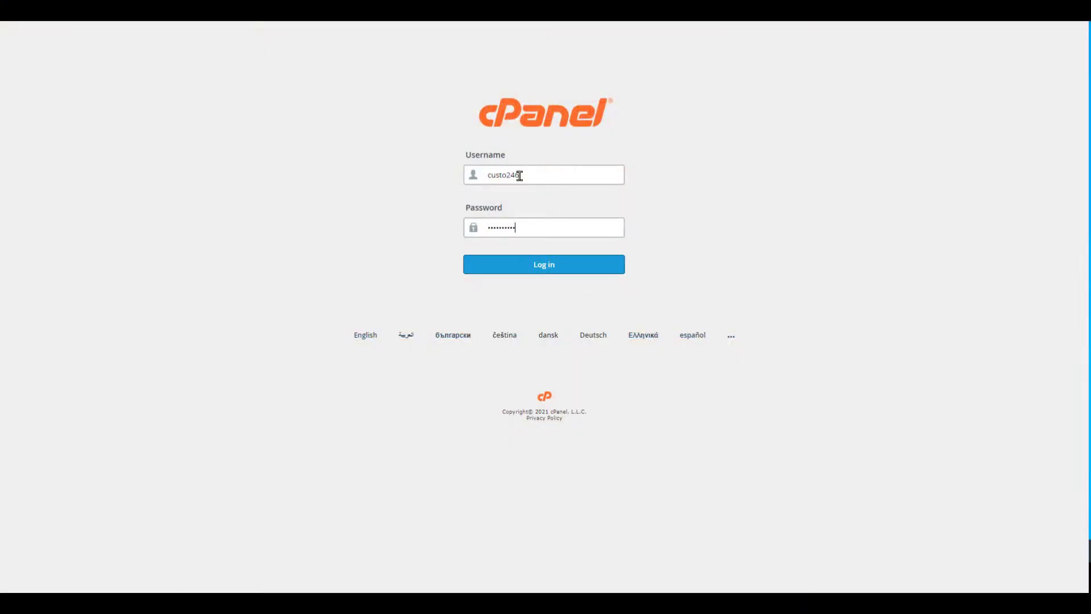
{"action": "key", "text": "Return"}
{"action": "scroll", "coordinate": [325, 294], "scroll_direction": "down", "scroll_amount": 5}
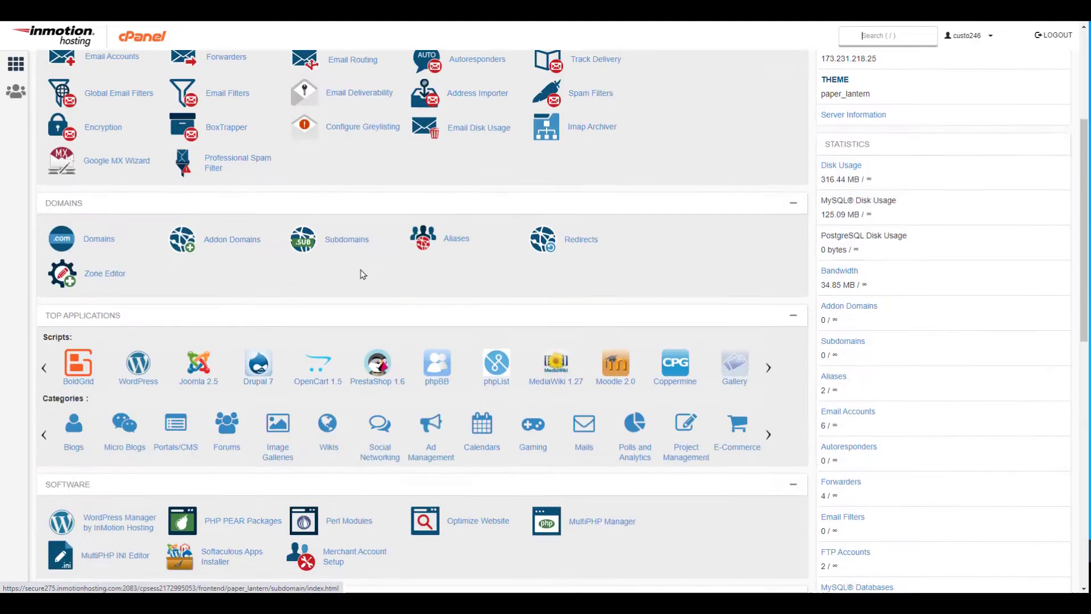
{"action": "scroll", "coordinate": [324, 294], "scroll_direction": "down", "scroll_amount": 3}
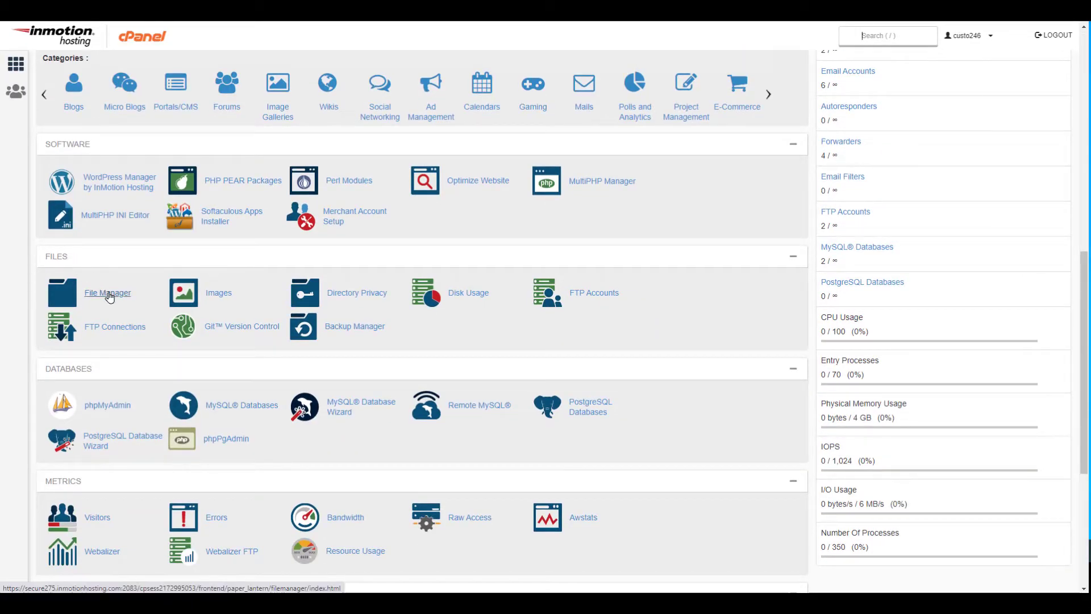
Launch File Manager from the cPanel dashboard's Files section
{"action": "left_click", "coordinate": [71, 293]}
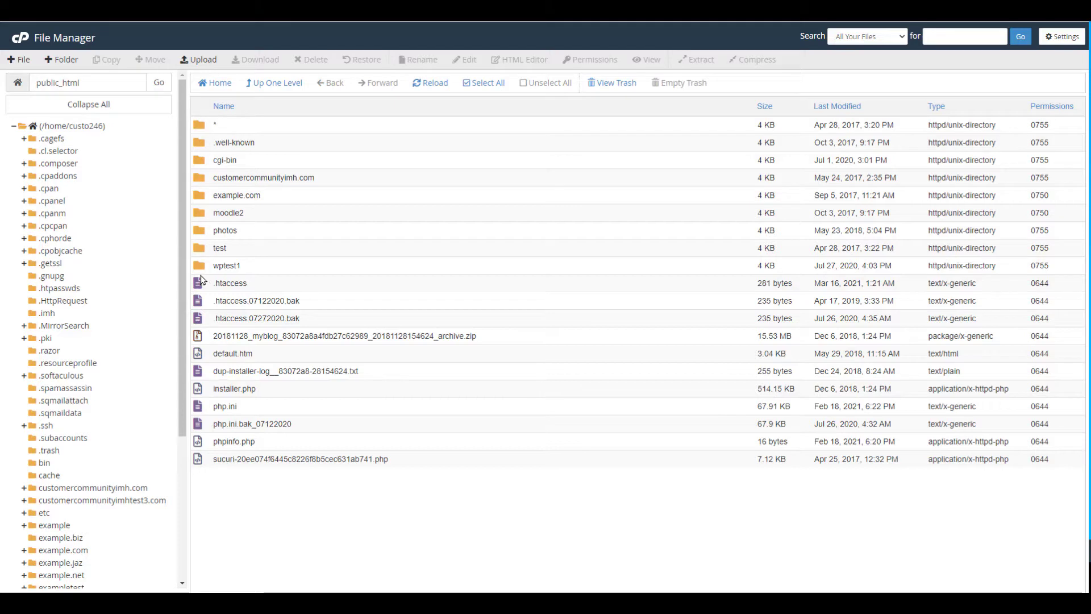
{"action": "scroll", "coordinate": [135, 304], "scroll_direction": "down", "scroll_amount": 5}
{"action": "scroll", "coordinate": [134, 304], "scroll_direction": "down", "scroll_amount": 3}
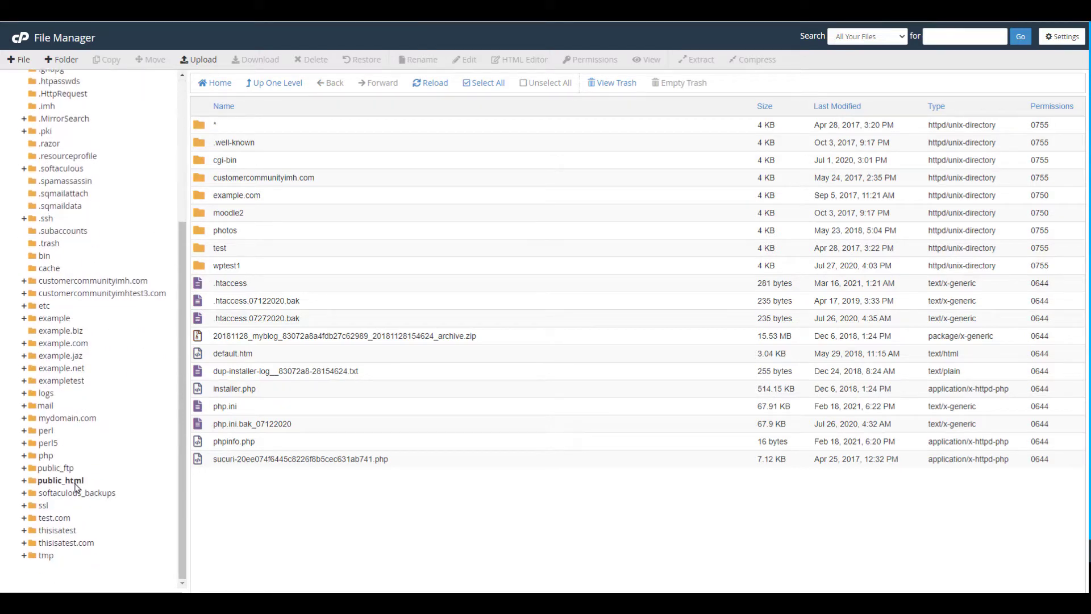
{"action": "scroll", "coordinate": [61, 255], "scroll_direction": "up", "scroll_amount": 8}
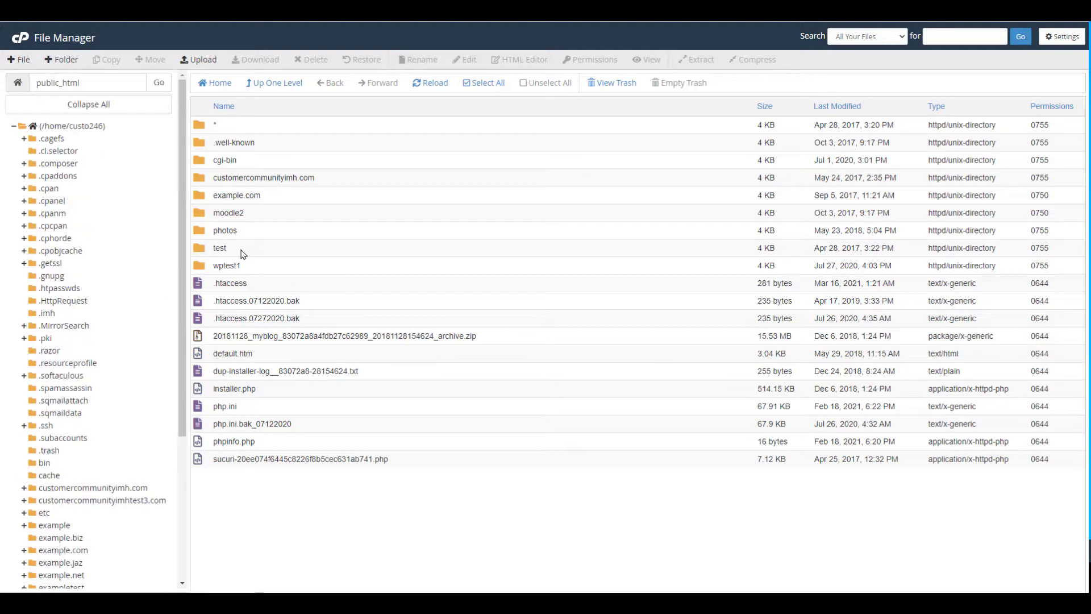
{"action": "left_click", "coordinate": [241, 249]}
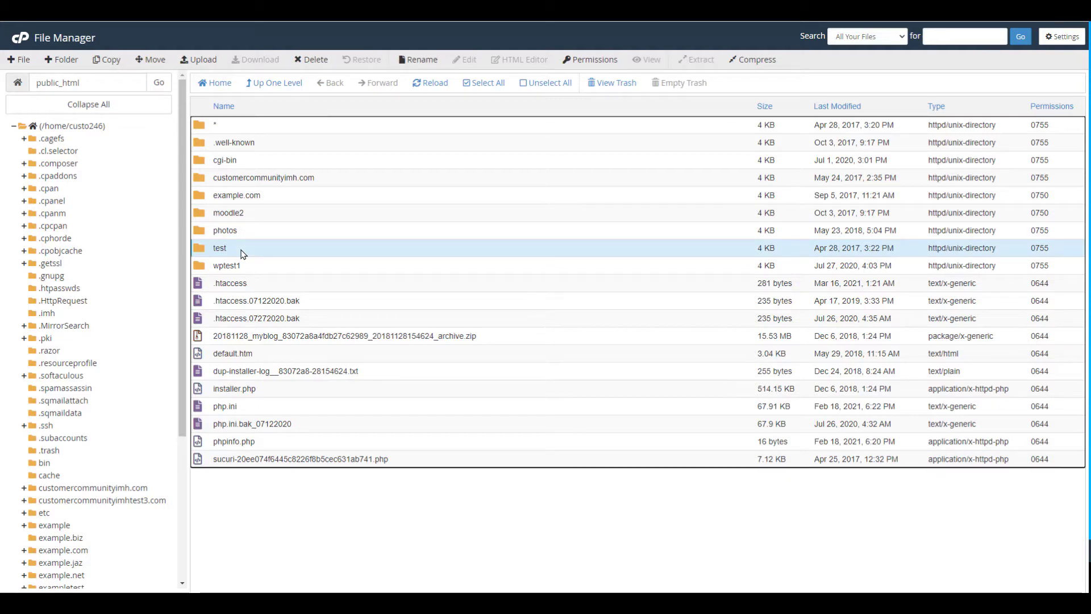
{"action": "key", "text": "Delete"}
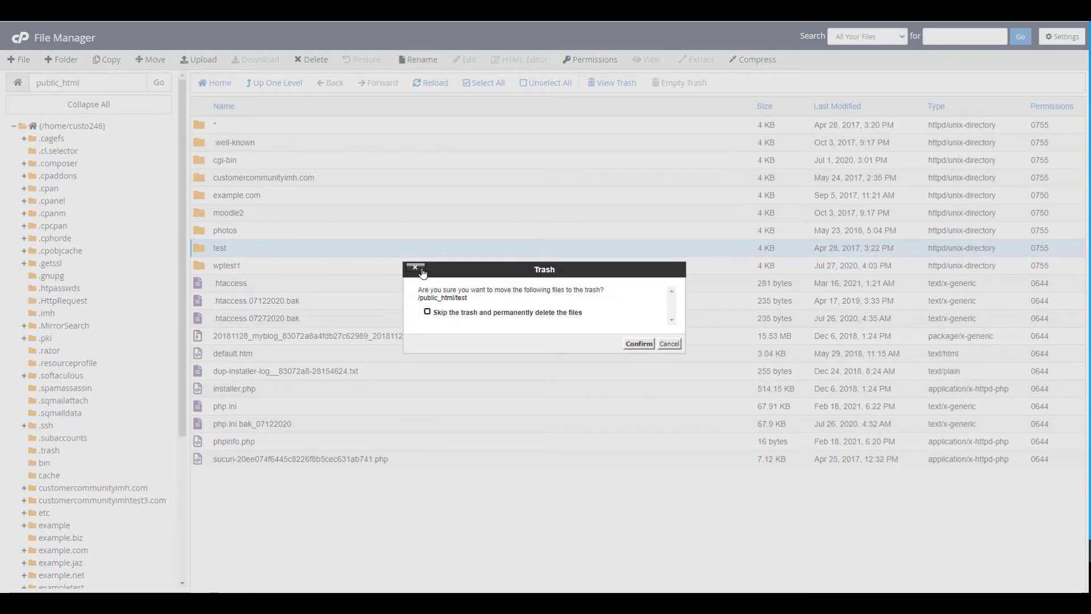
{"action": "left_click", "coordinate": [673, 345]}
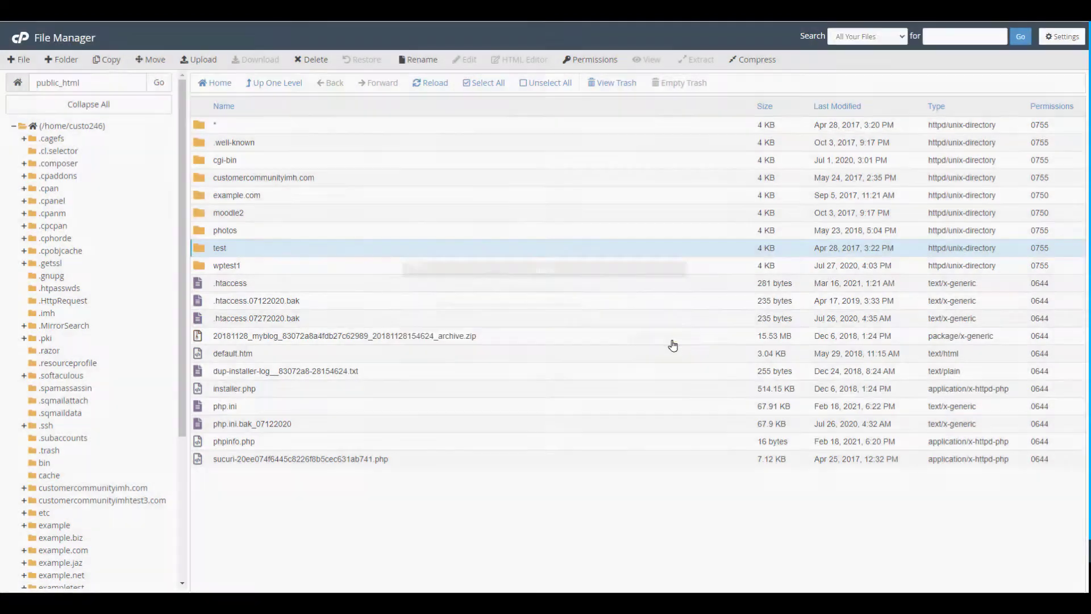
{"action": "right_click", "coordinate": [231, 253]}
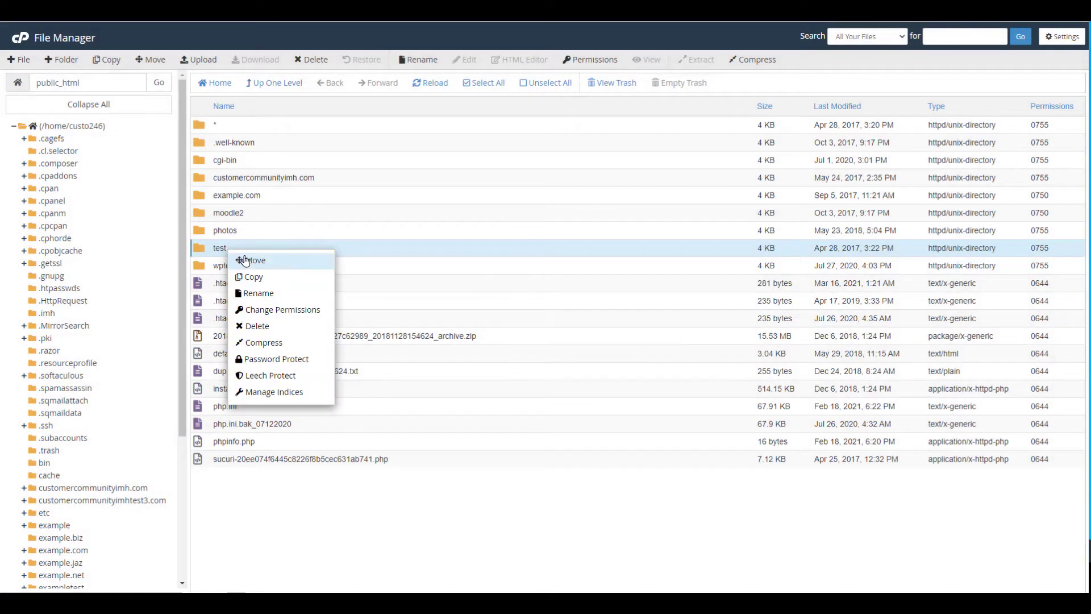
{"action": "left_click", "coordinate": [259, 326]}
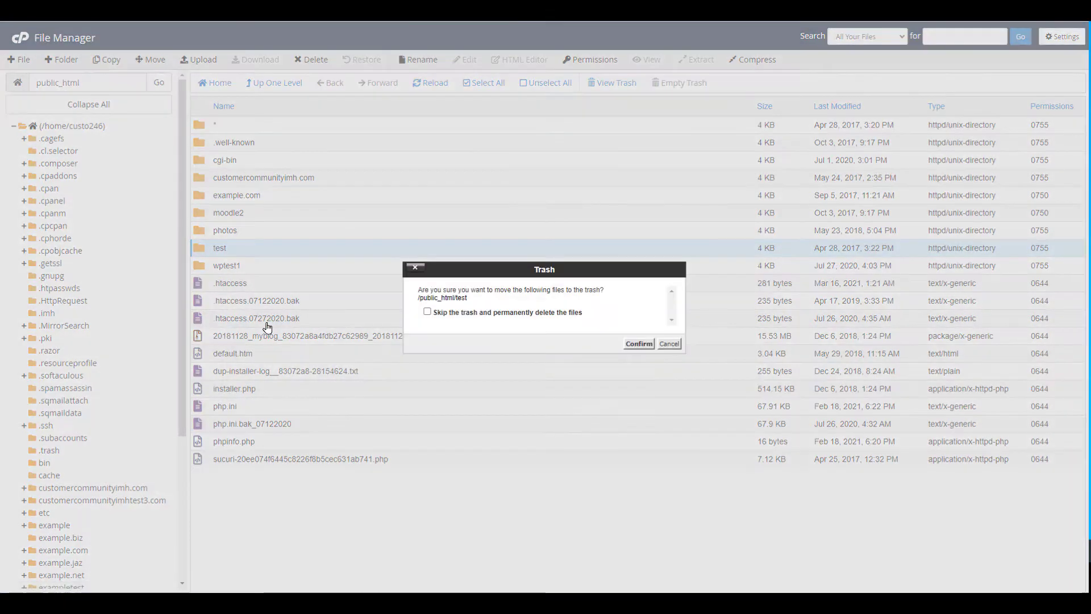
Start deleting the test folder and choose 'Skip the trash and permanently delete the files'
{"action": "left_click", "coordinate": [669, 343]}
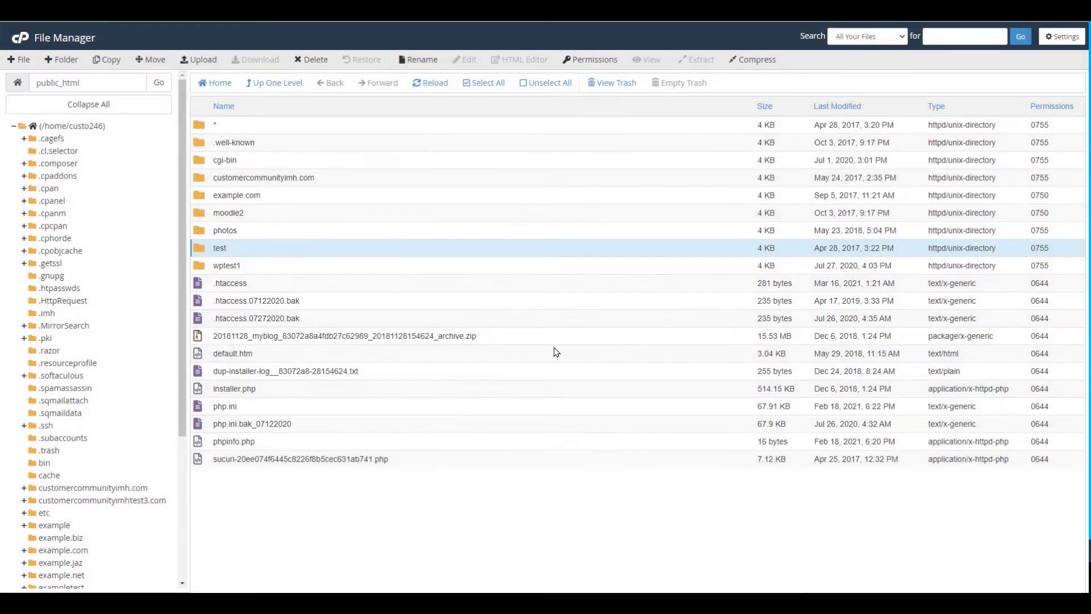
{"action": "left_click", "coordinate": [315, 62]}
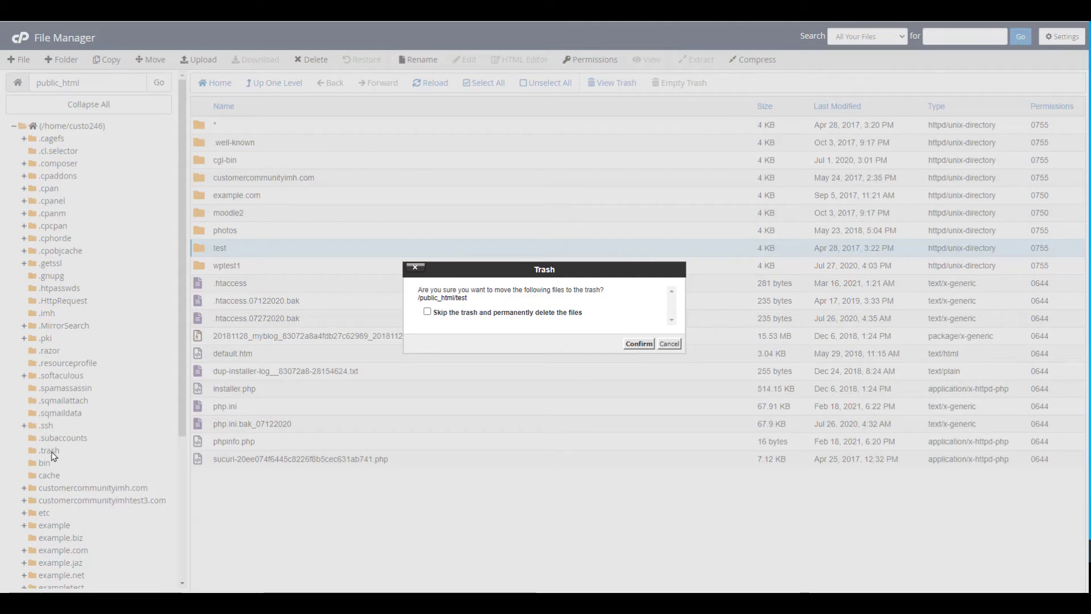
{"action": "left_click", "coordinate": [427, 313]}
Confirm permanent deletion of the test folder from public_html
{"action": "left_click", "coordinate": [640, 344]}
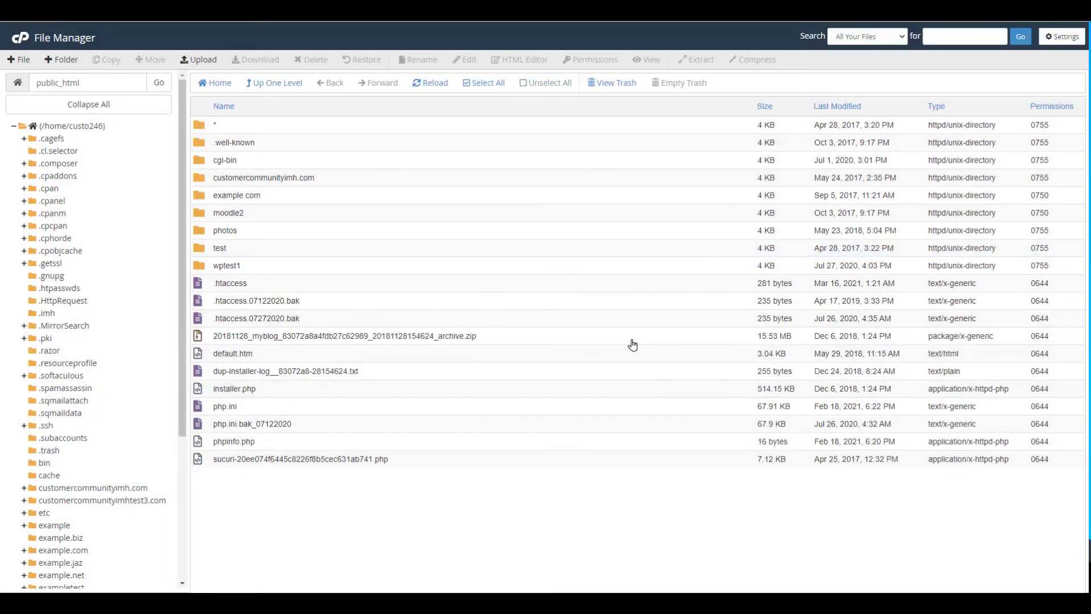